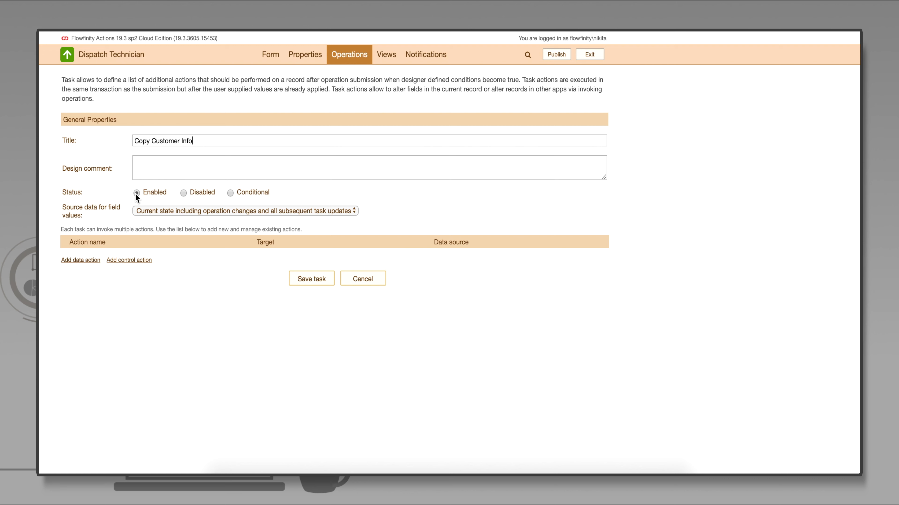
# Set the task's source data to the current state including all subsequent task updates and add a data action titled "Copy Customer Info"
pyautogui.click(352, 211)
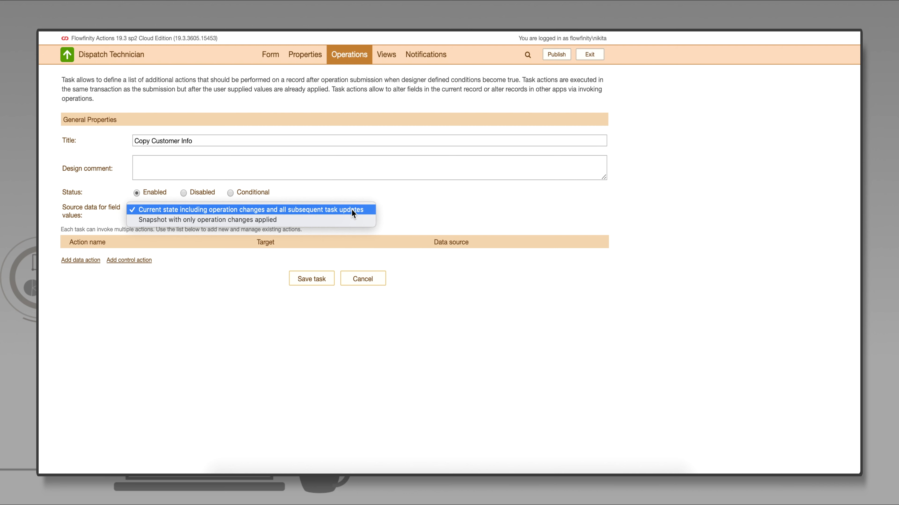
pyautogui.click(353, 210)
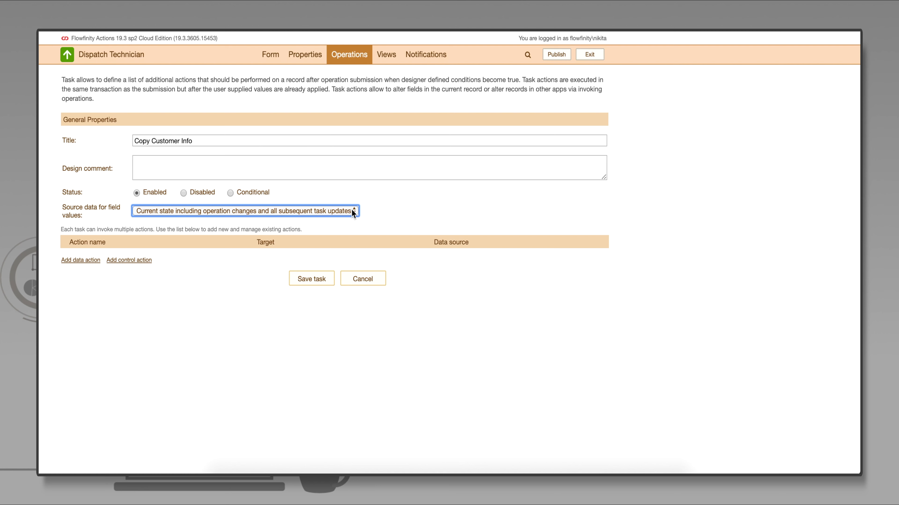
pyautogui.click(90, 261)
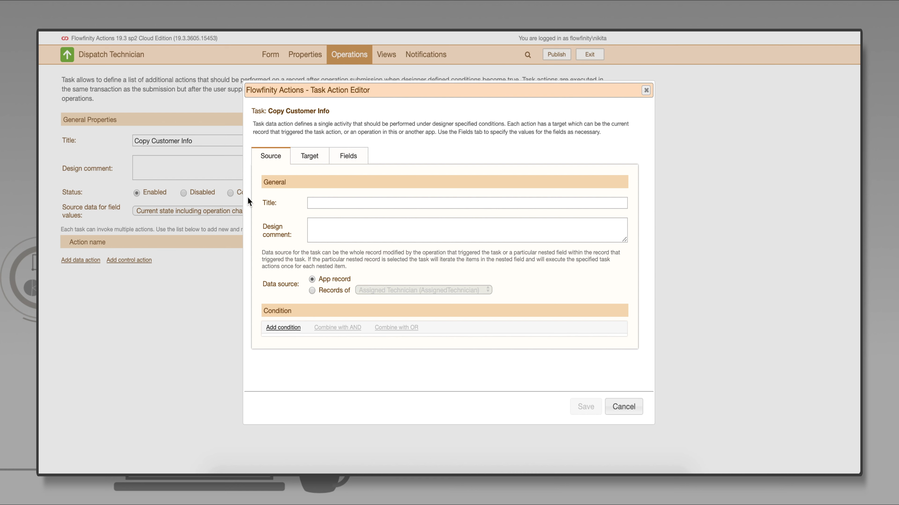
pyautogui.write('Copy Custom')
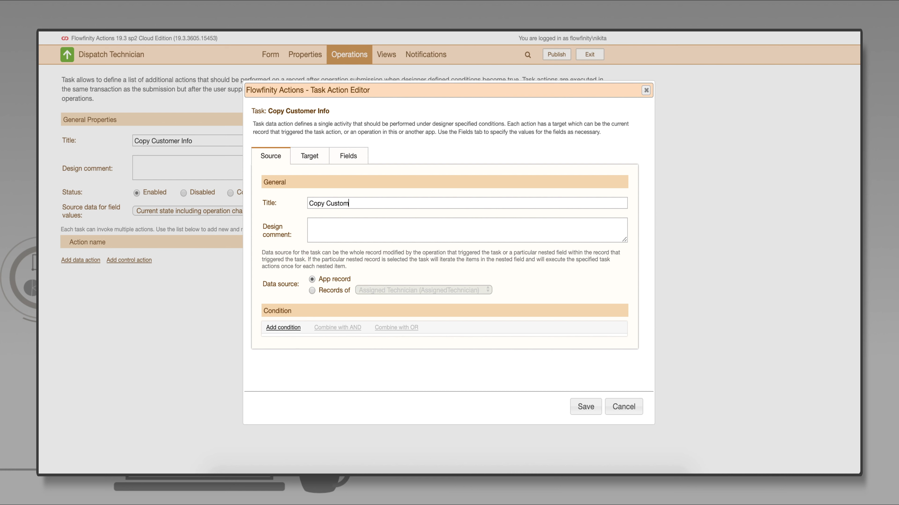
pyautogui.write('er Info')
# Make the data action target an operation in the Customer Base app
pyautogui.click(317, 161)
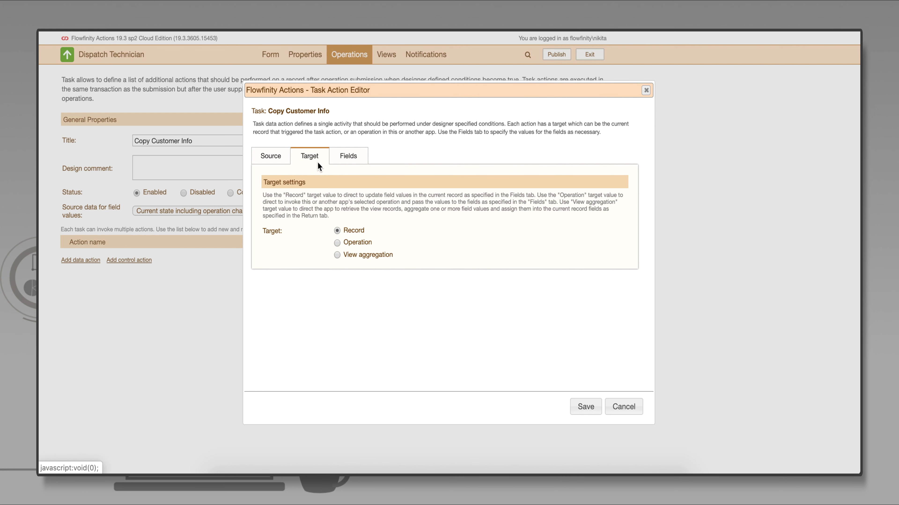
pyautogui.click(337, 244)
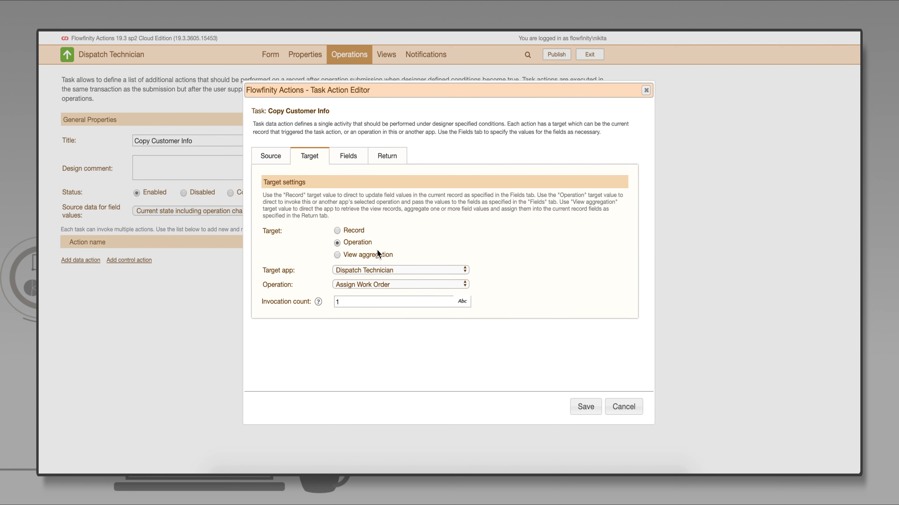
pyautogui.click(463, 270)
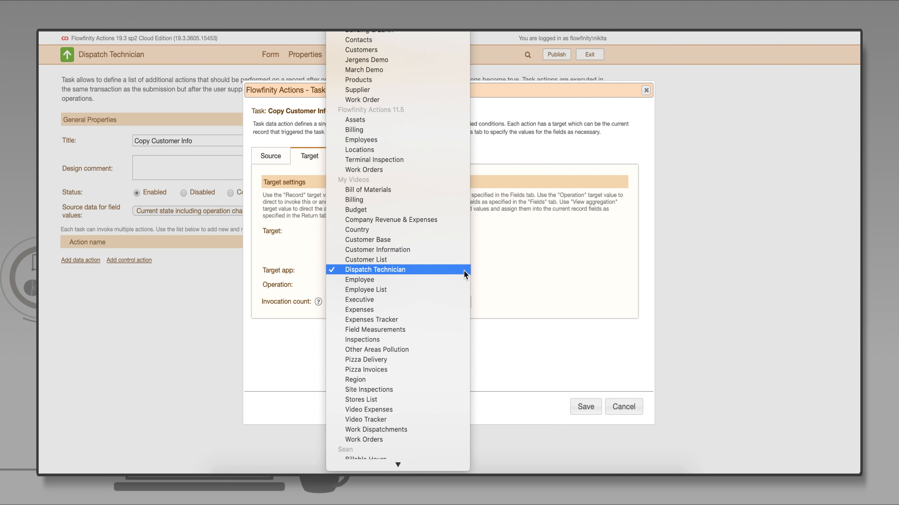
pyautogui.click(448, 241)
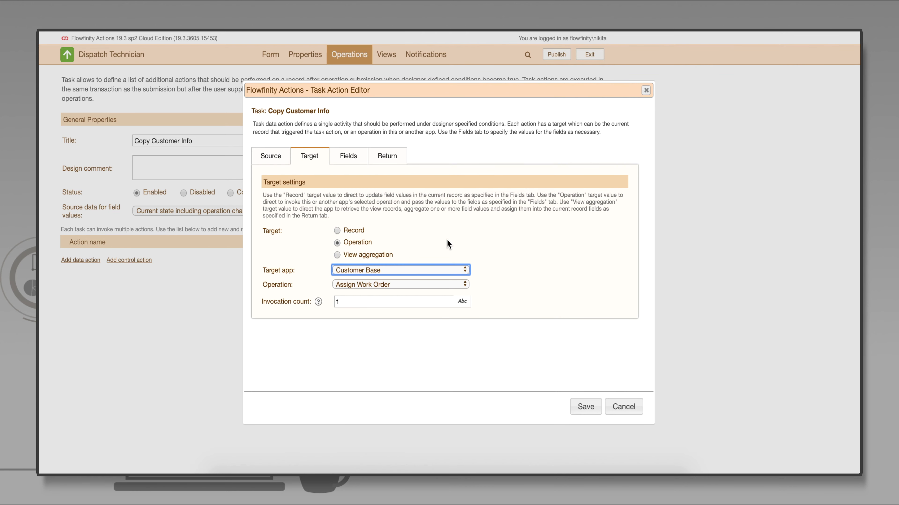
# Manually map Company Name, Contact Name, Address and Phone Number to their matching fields and Customer Email to Email, saving the action and task
pyautogui.click(354, 167)
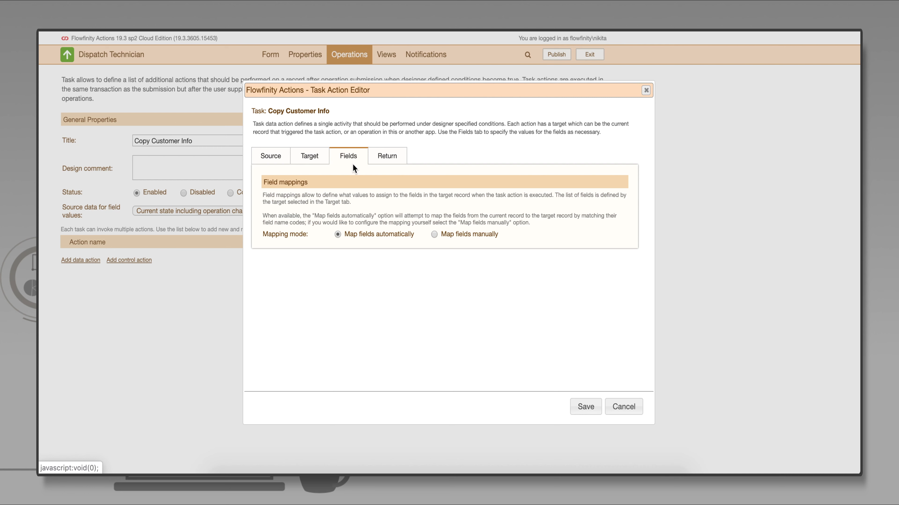
pyautogui.click(434, 234)
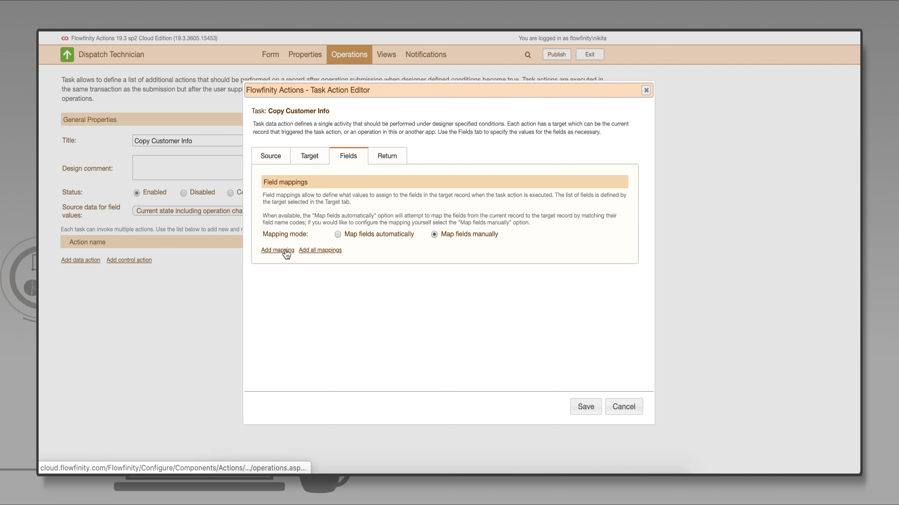
pyautogui.click(277, 250)
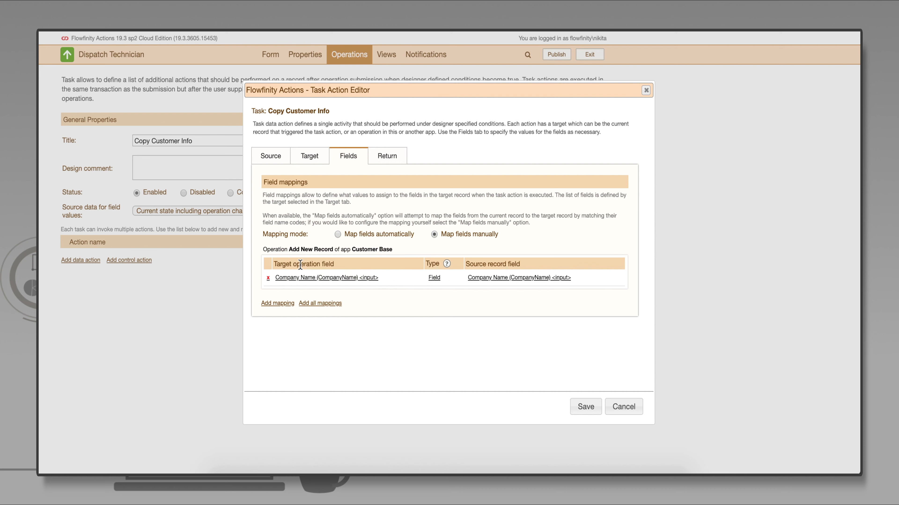
pyautogui.click(288, 303)
pyautogui.click(285, 320)
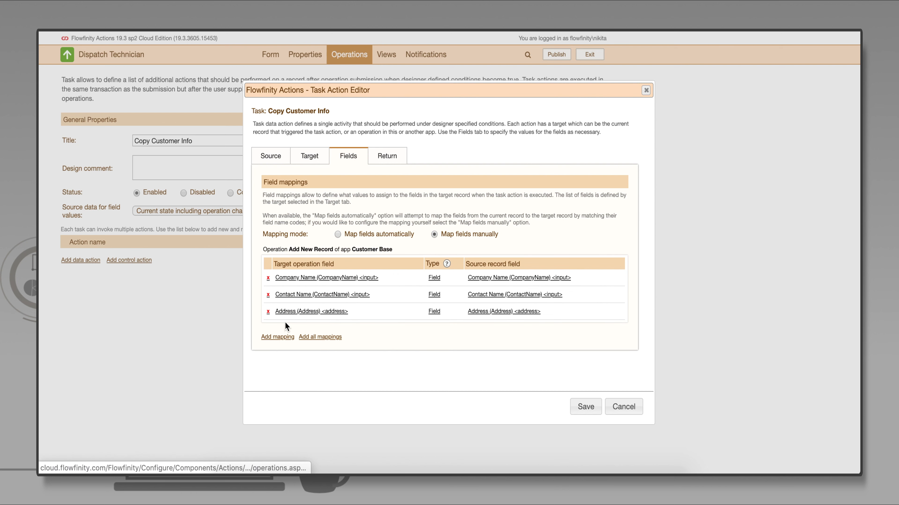
pyautogui.click(286, 338)
pyautogui.click(287, 355)
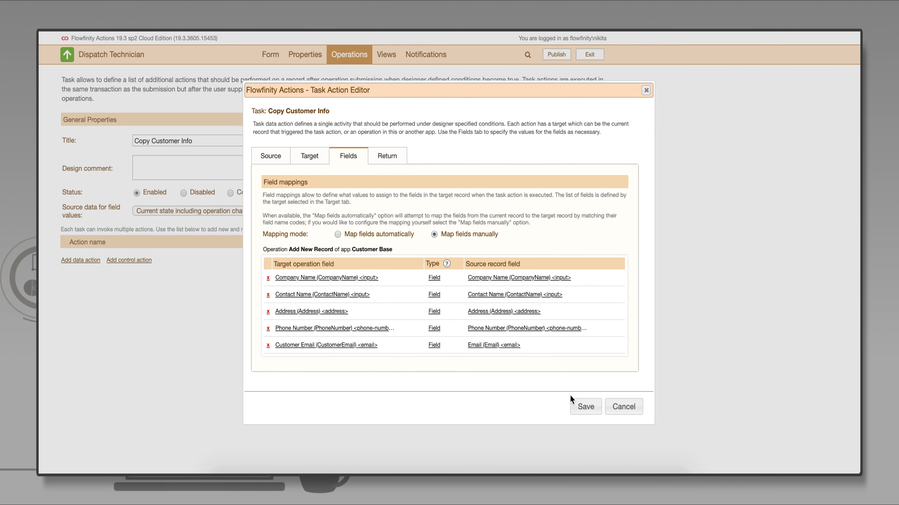
pyautogui.click(585, 407)
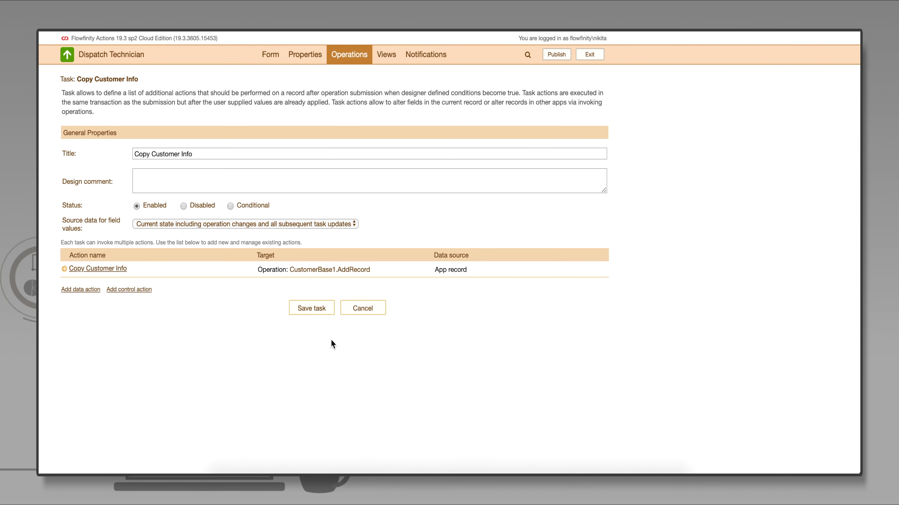
pyautogui.click(316, 311)
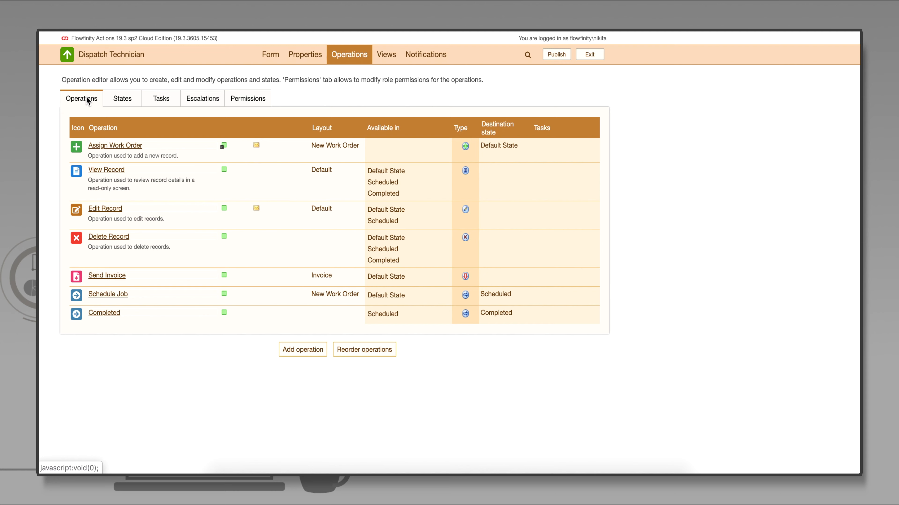
# Attach the Copy Customer Info task to the Schedule Job operation with failure handling set to Ignore, and save the operation
pyautogui.click(127, 295)
pyautogui.click(135, 305)
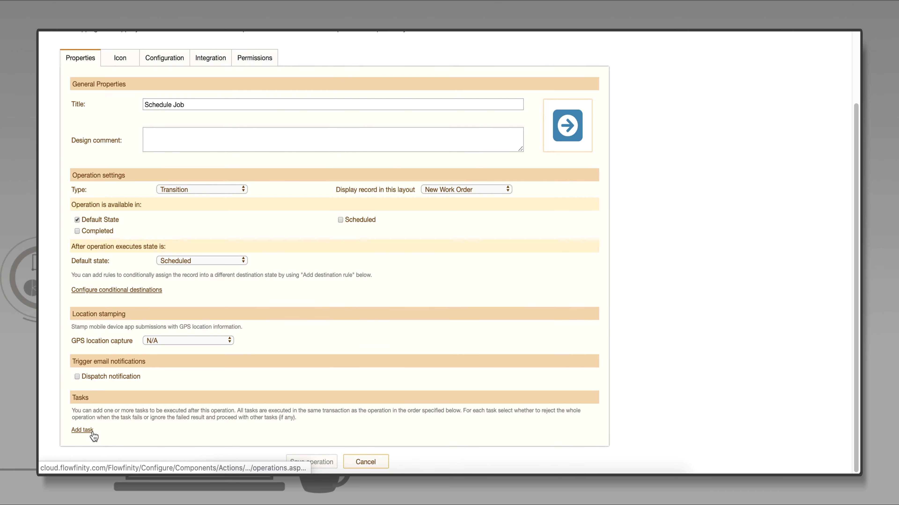
pyautogui.click(82, 430)
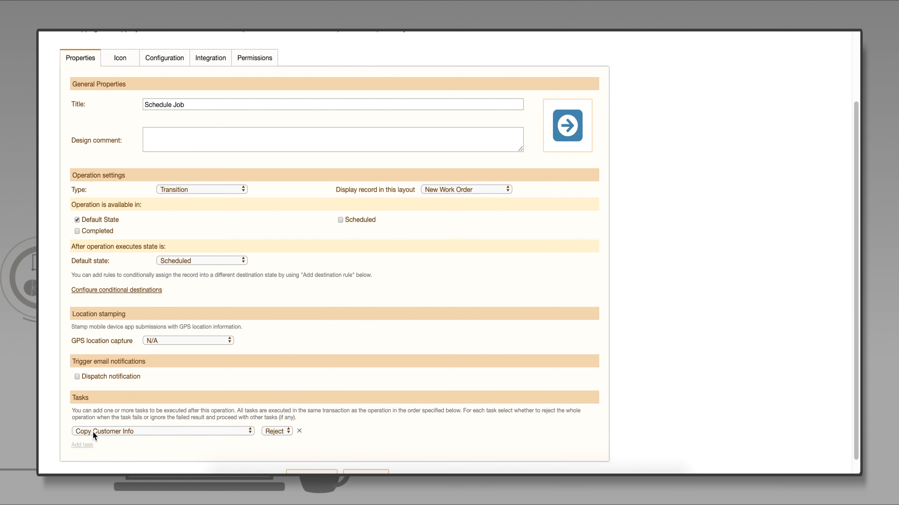
pyautogui.scroll(-1, 233, 430)
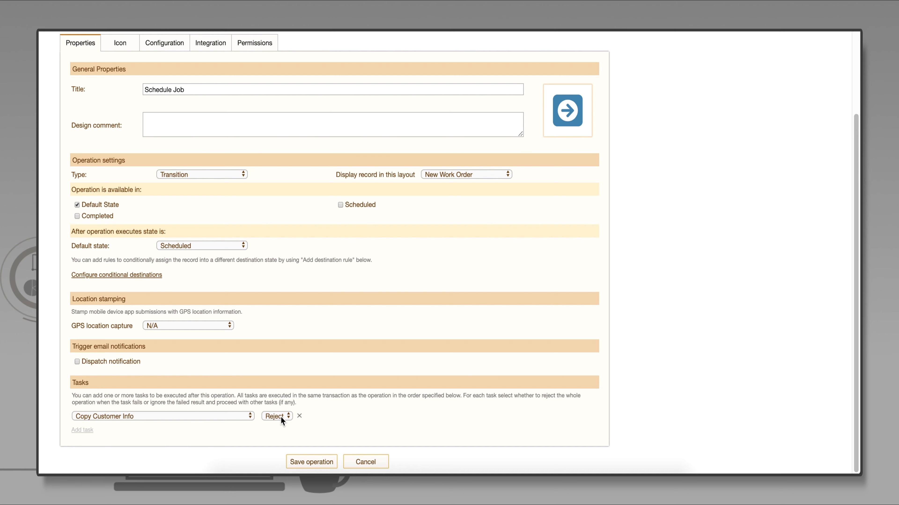
pyautogui.click(286, 426)
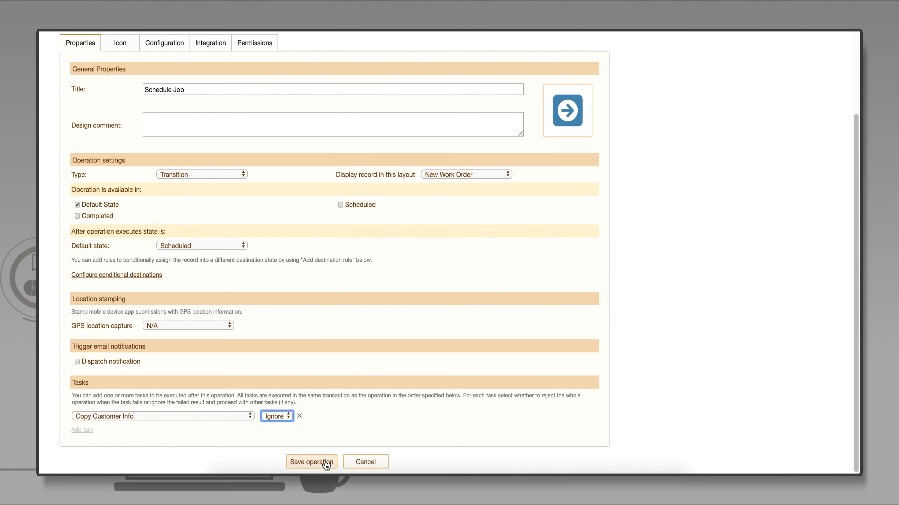
pyautogui.click(311, 462)
# Publish the Dispatch Technician app with dispatch_technician_app_automation as the robot user for the Copy Customer Info task
pyautogui.click(557, 56)
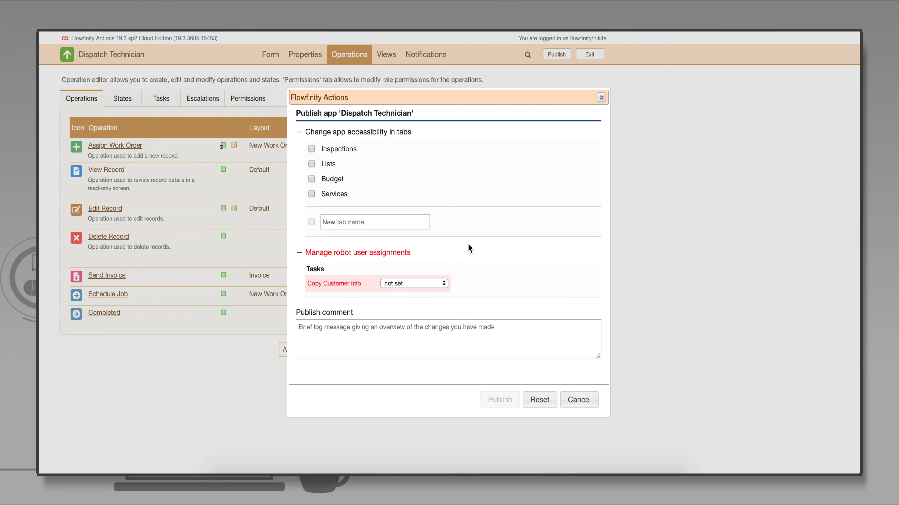
pyautogui.click(442, 284)
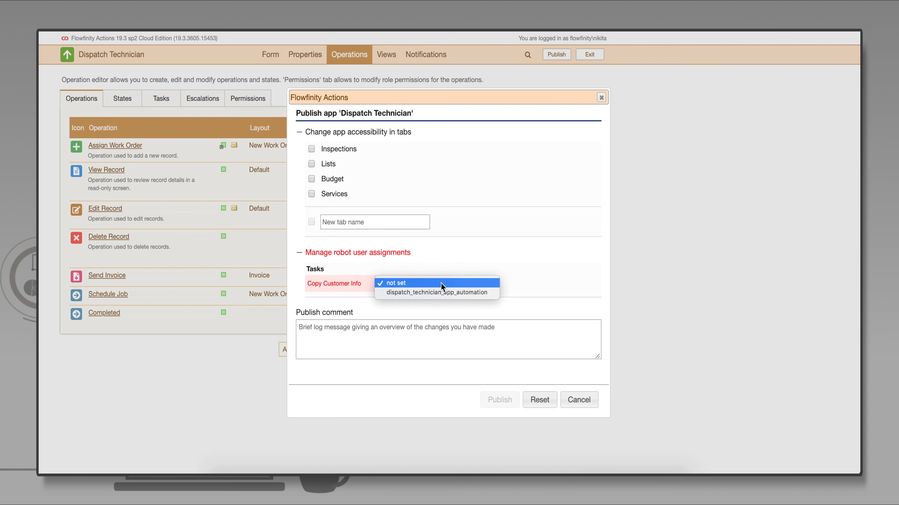
pyautogui.click(472, 293)
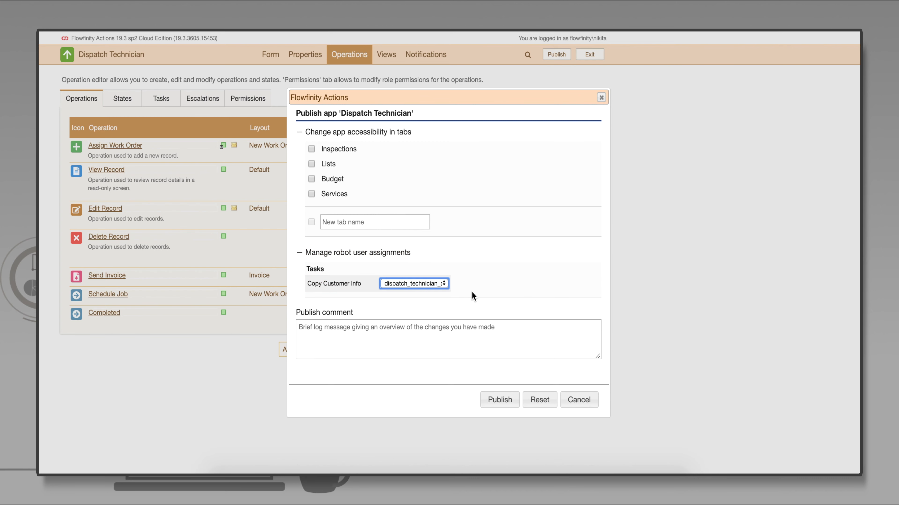
pyautogui.click(514, 401)
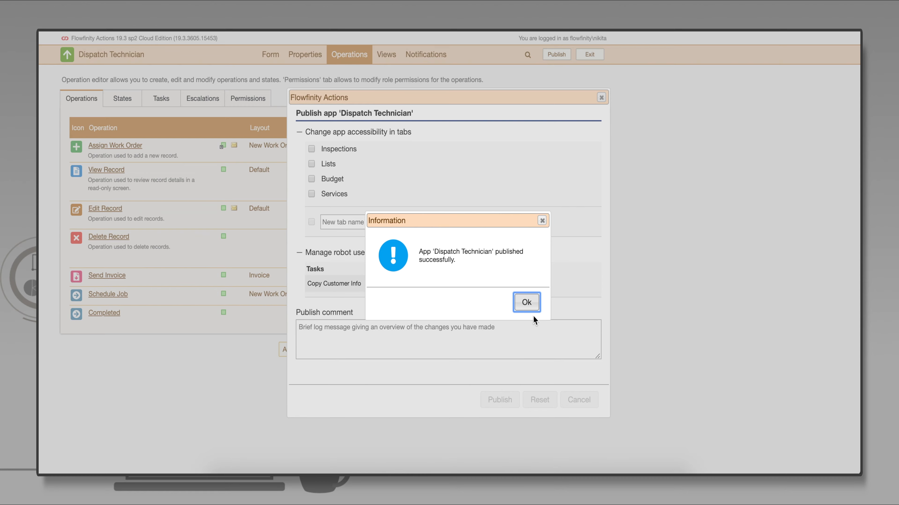
pyautogui.click(527, 302)
# Run Schedule Job on the existing work order record and submit it with its details as filled in
pyautogui.click(176, 146)
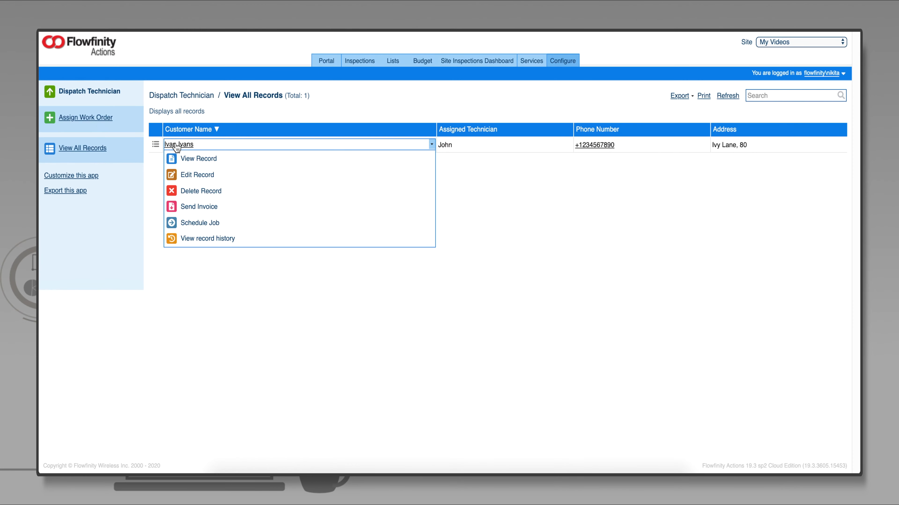
pyautogui.click(214, 223)
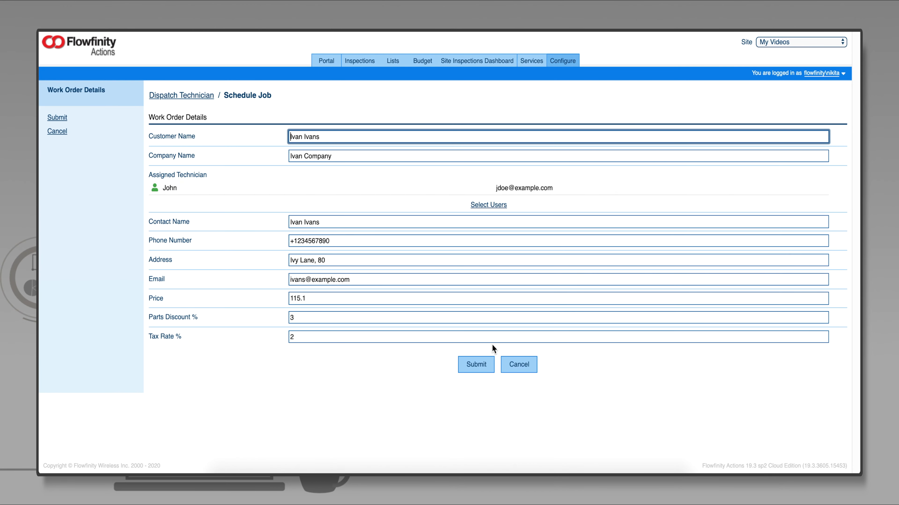
pyautogui.click(481, 365)
# View the Ivan Company record in the Customer Base list to check the copied customer details
pyautogui.click(393, 61)
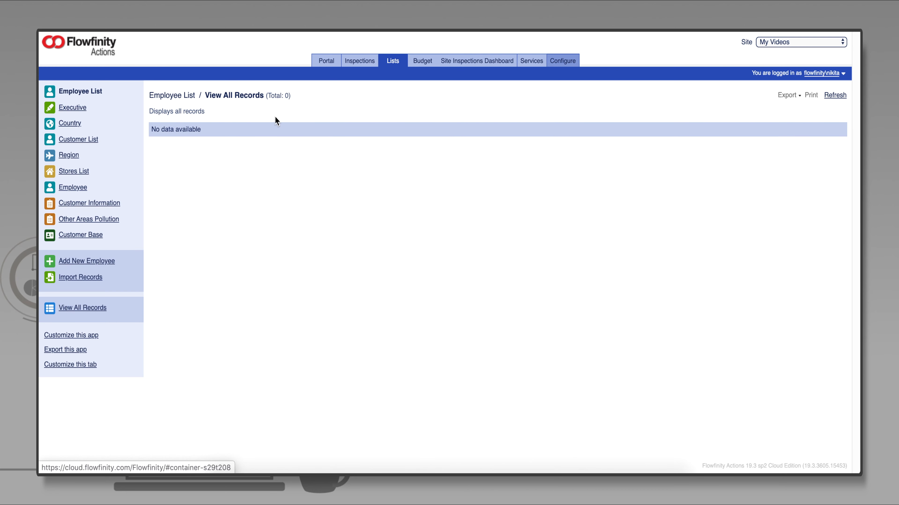
pyautogui.click(92, 234)
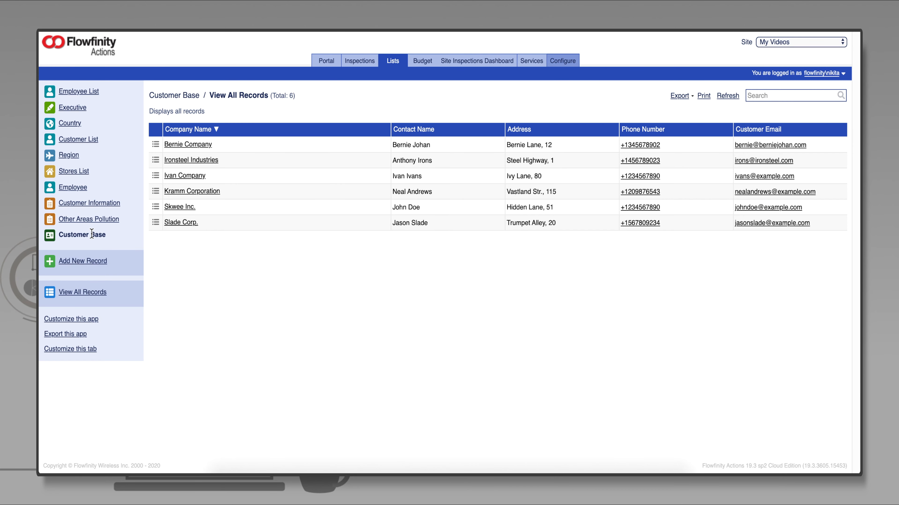
pyautogui.click(255, 176)
pyautogui.click(258, 191)
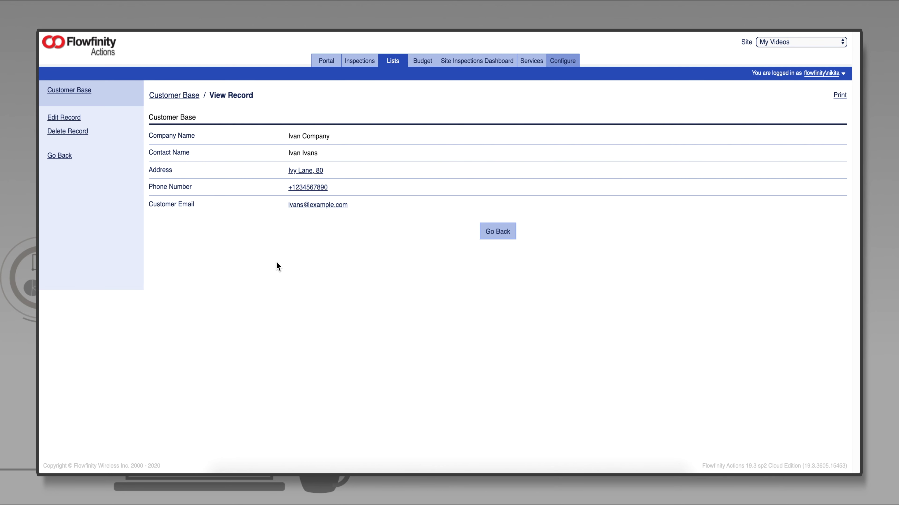